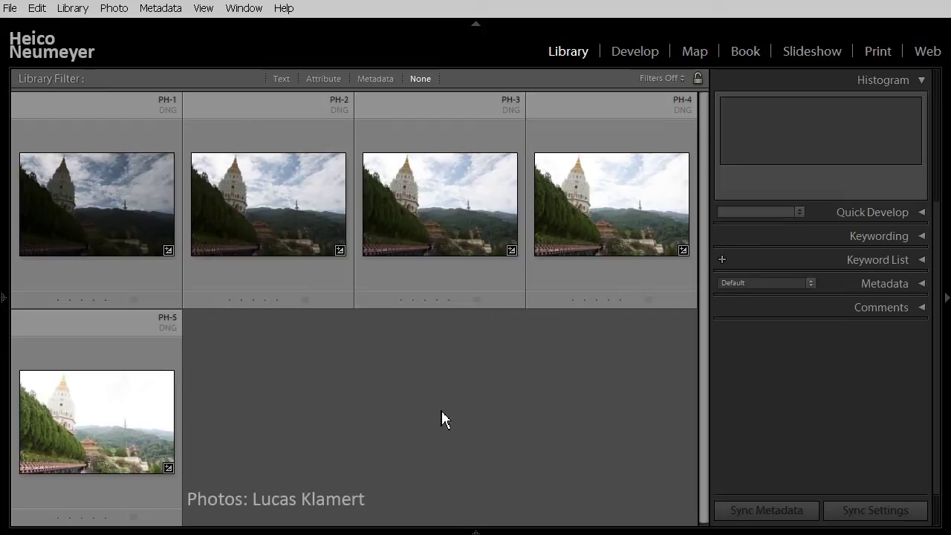
Select PH-2 and add PH-5 to the selection with Ctrl-click
left_click(295, 216)
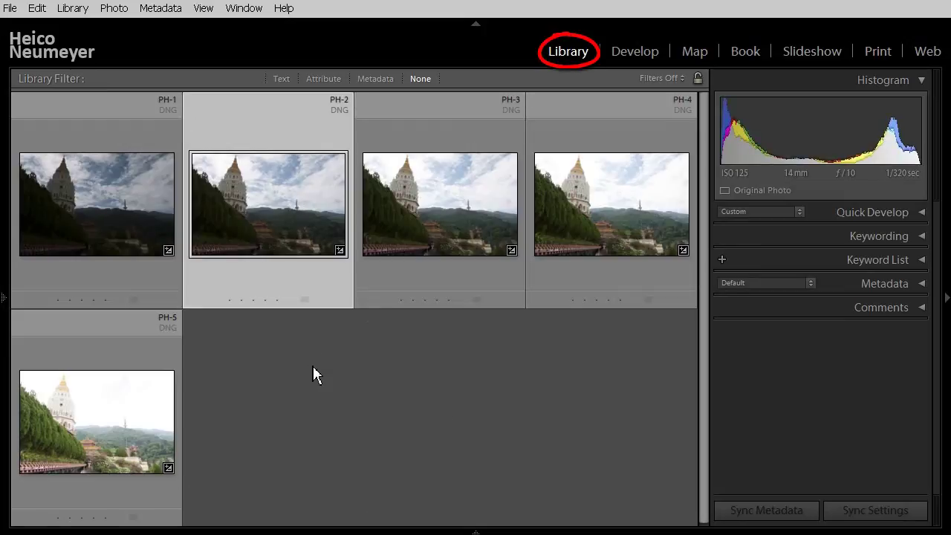
left_click(125, 402, "ctrl")
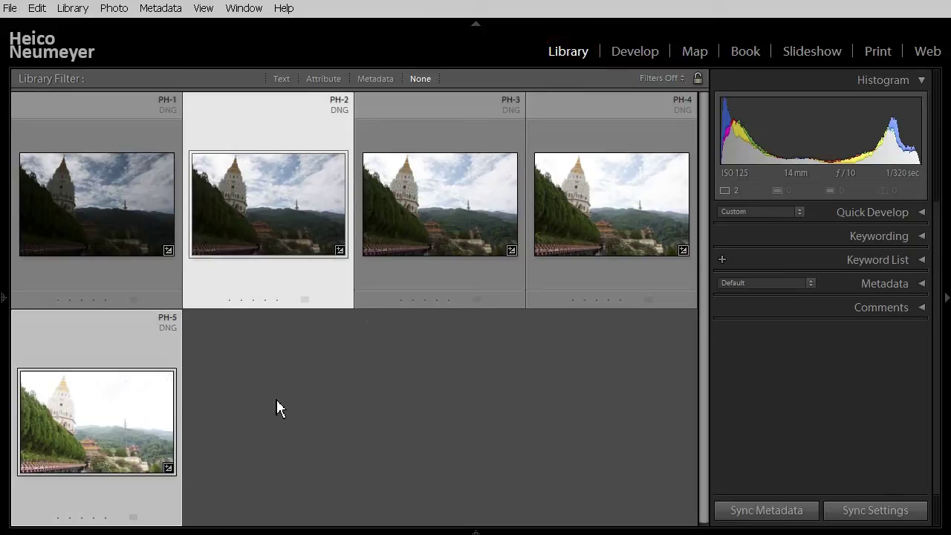
Start an HDR merge of the two selected exposures from Photo > Photo Merge > HDR
left_click(115, 8)
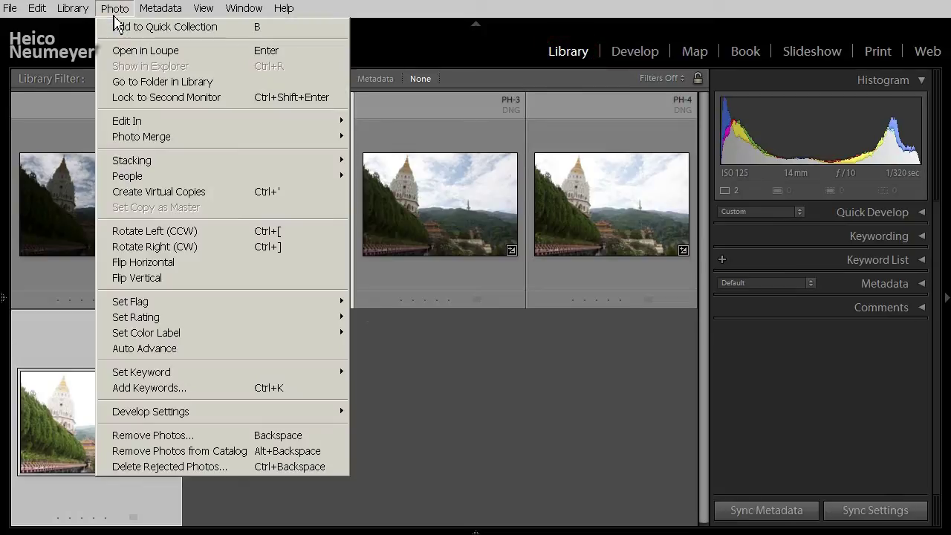
mouse_move(224, 142)
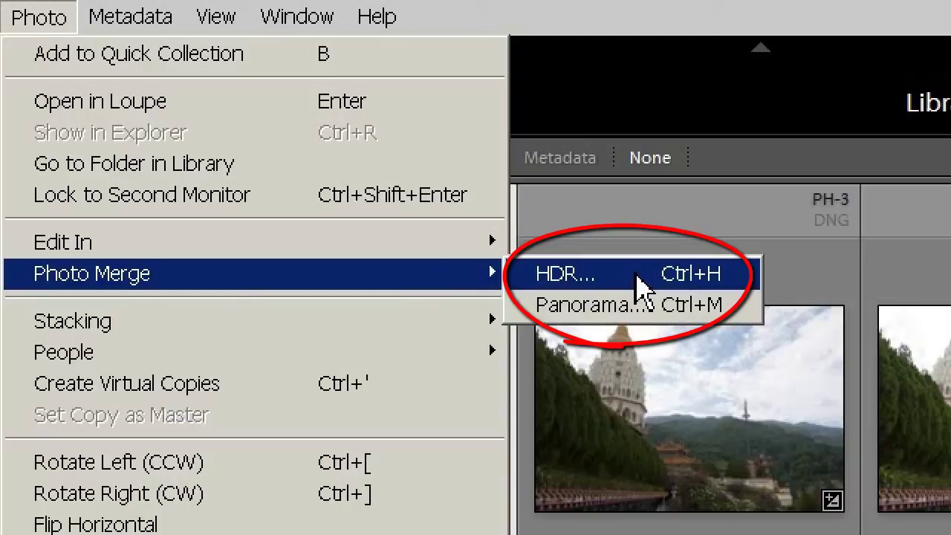
left_click(635, 276)
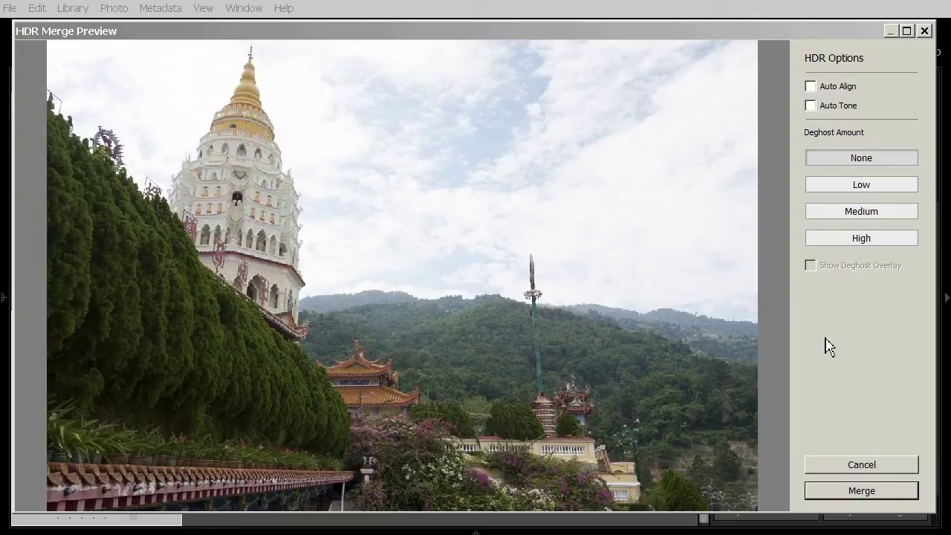
Zoom the HDR preview to 100% and pan onto the pagoda
left_click(642, 272)
left_click_drag(642, 272, 796, 352)
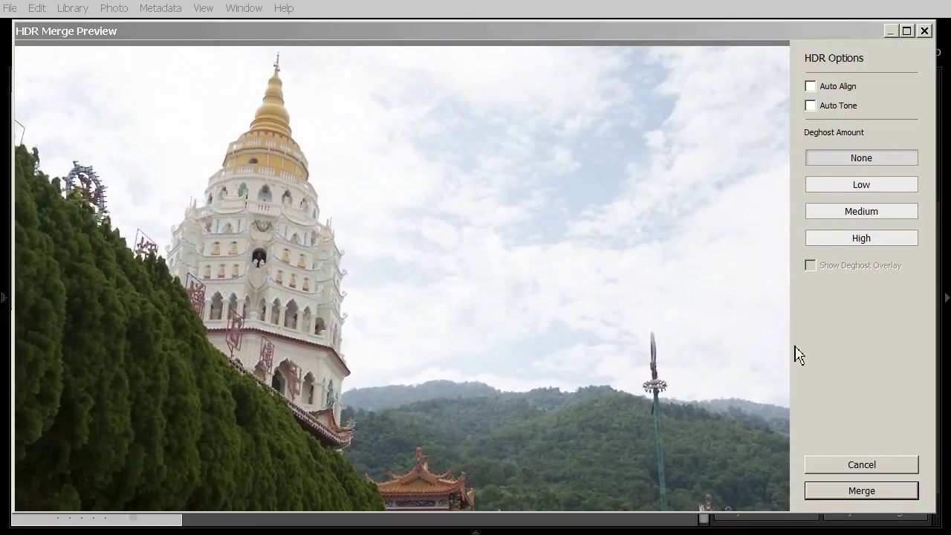
Fit the preview, then turn on Auto Align, Deghost Amount High and Auto Tone
left_click(745, 335)
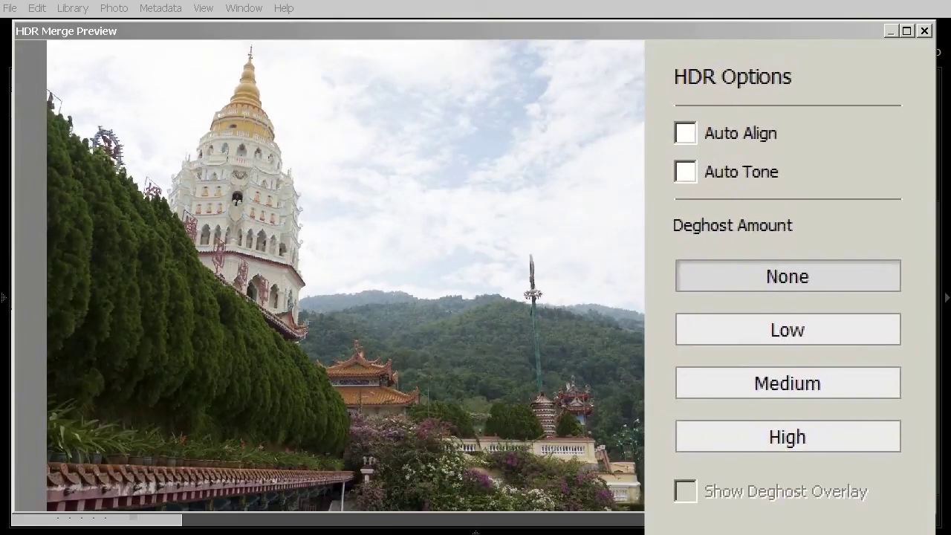
left_click(686, 133)
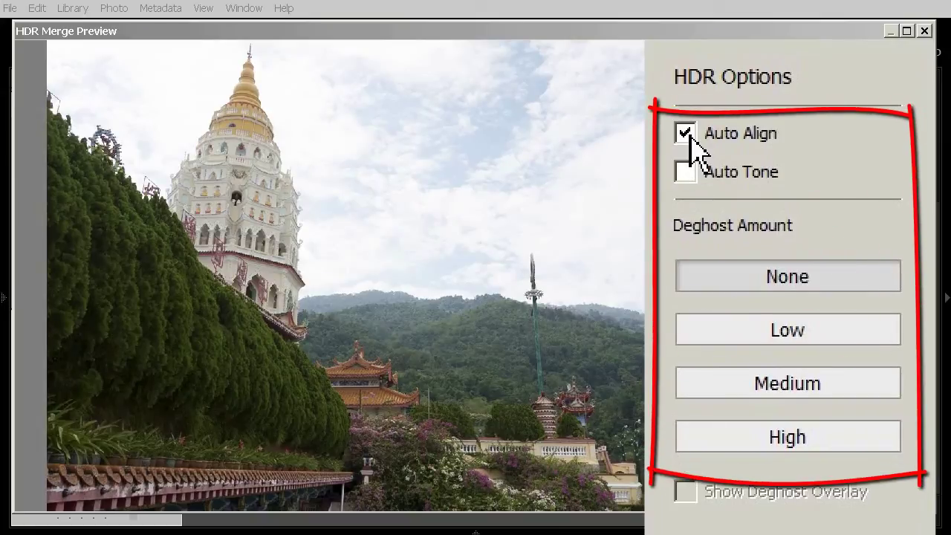
left_click(832, 446)
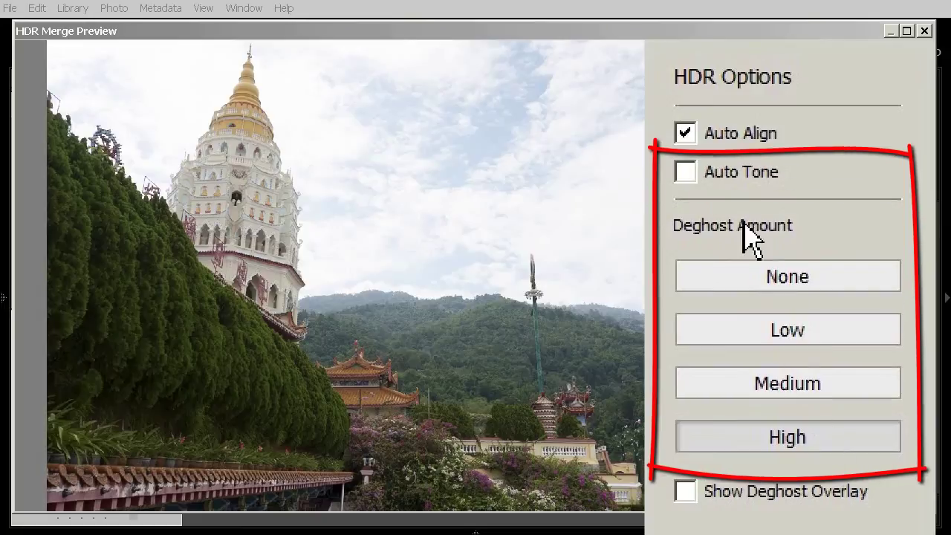
left_click(686, 173)
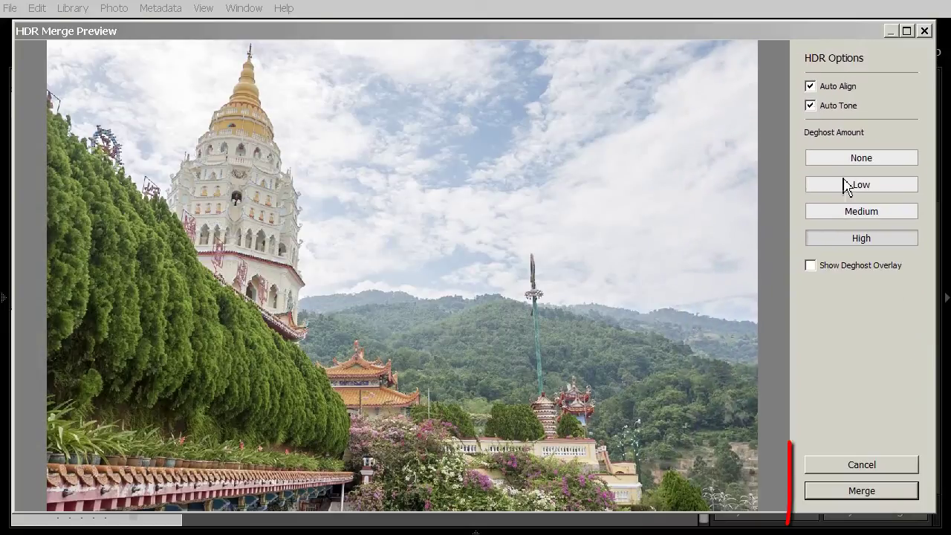
Merge the HDR and select the resulting PH-2-HDR thumbnail in the grid
left_click(891, 497)
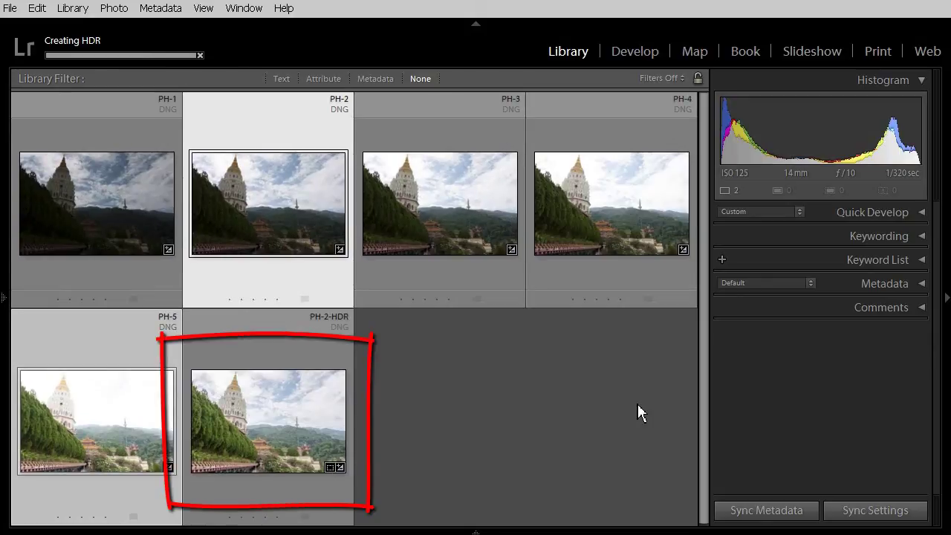
left_click(295, 411)
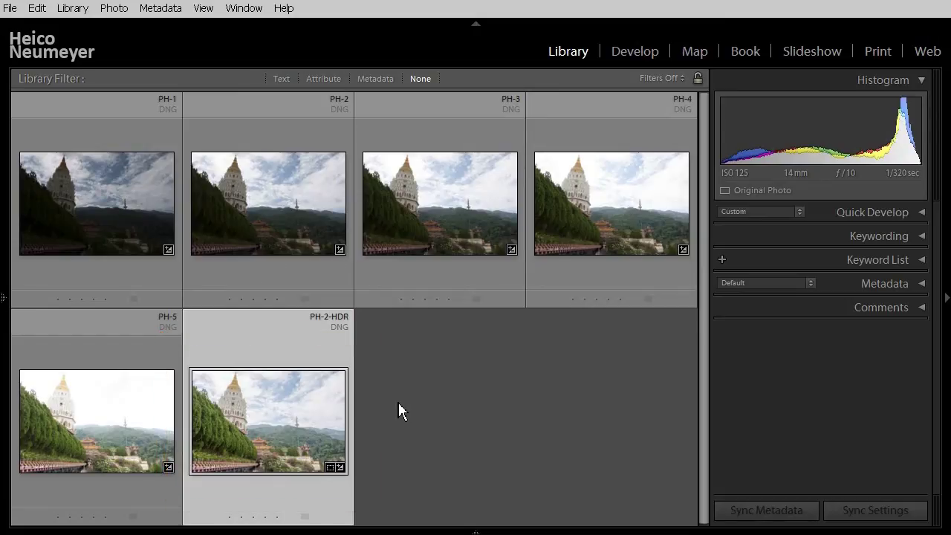
In Develop, set PH-2-HDR Exposure to -0.15, Blacks to -59, and add Clarity
left_click(628, 55)
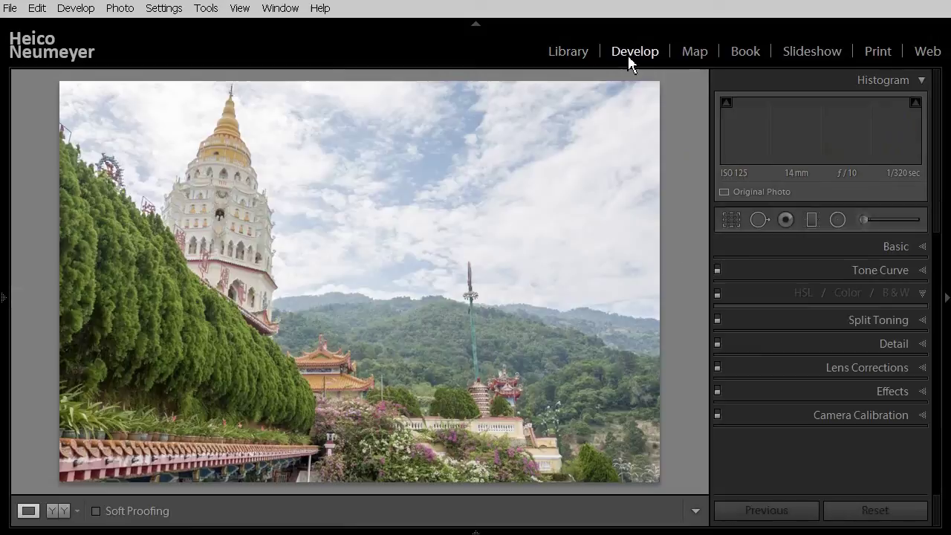
left_click(928, 250)
left_click_drag(840, 365, 832, 366)
left_click_drag(823, 446, 800, 448)
left_click_drag(831, 484, 841, 485)
left_click(925, 246)
Boost sky saturation with the HSL targeted tool (Blue +80, Aqua +4), then return to Library
left_click(925, 293)
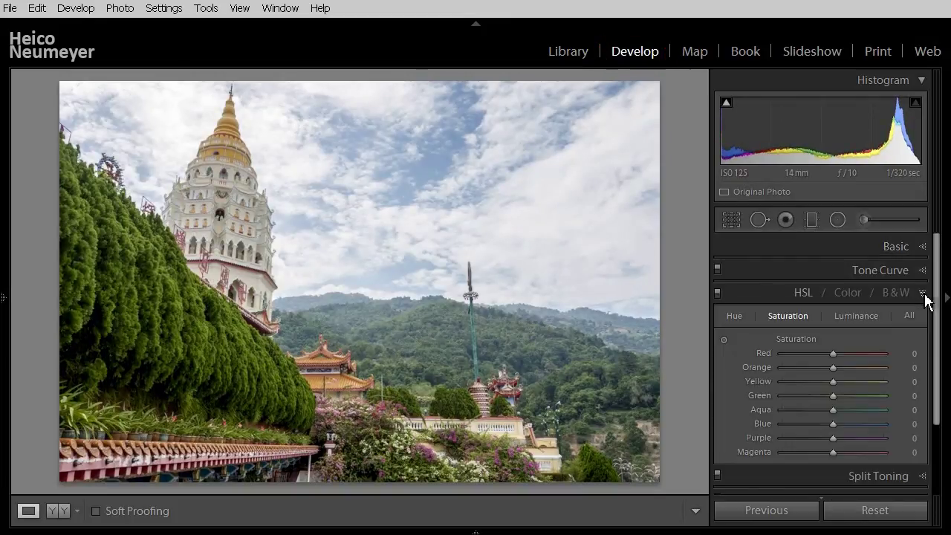
left_click(724, 340)
mouse_move(430, 172)
left_mouse_down()
mouse_move(429, 134)
mouse_move(428, 170)
left_mouse_up()
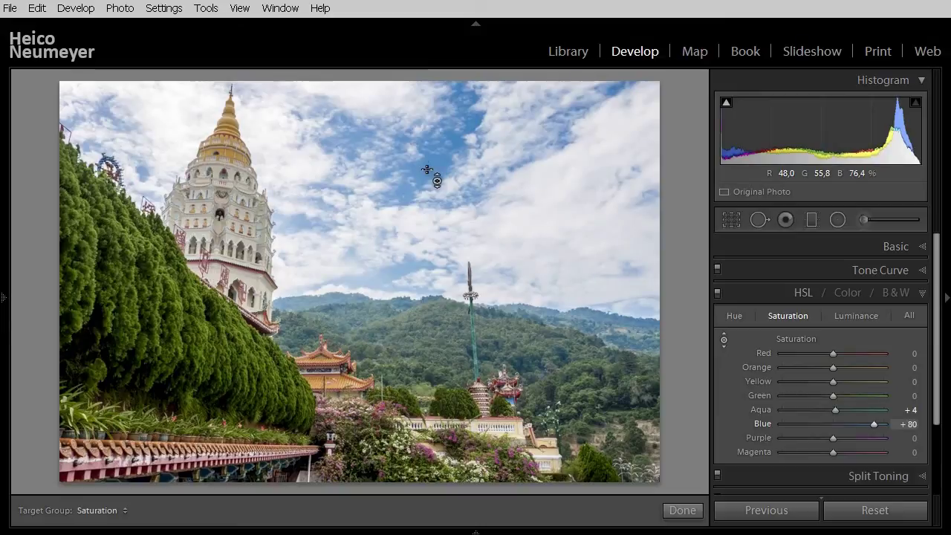
left_click(561, 54)
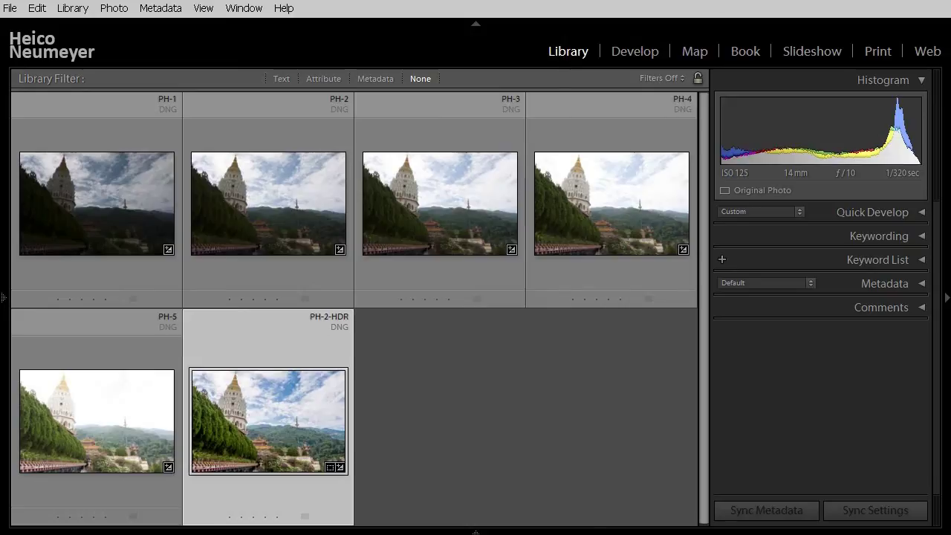
key("alt+Tab")
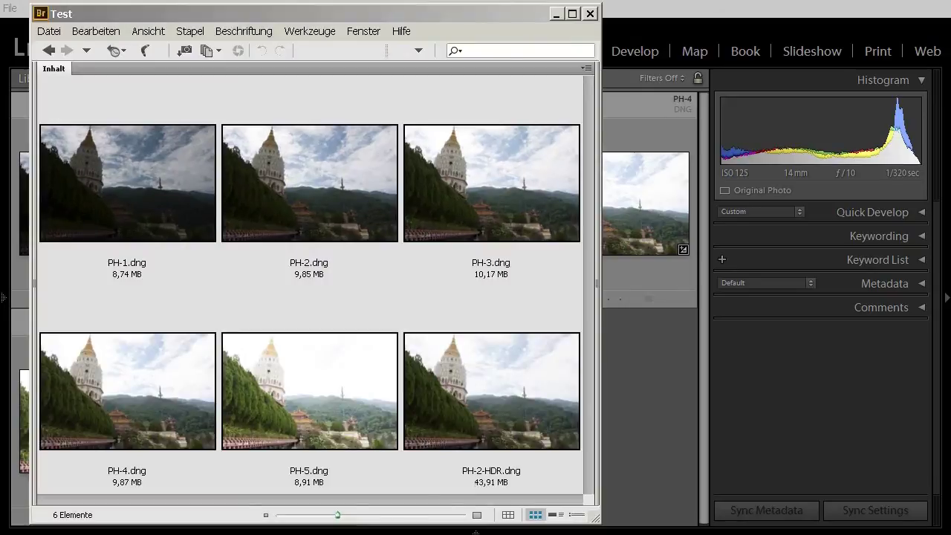
left_click(345, 406)
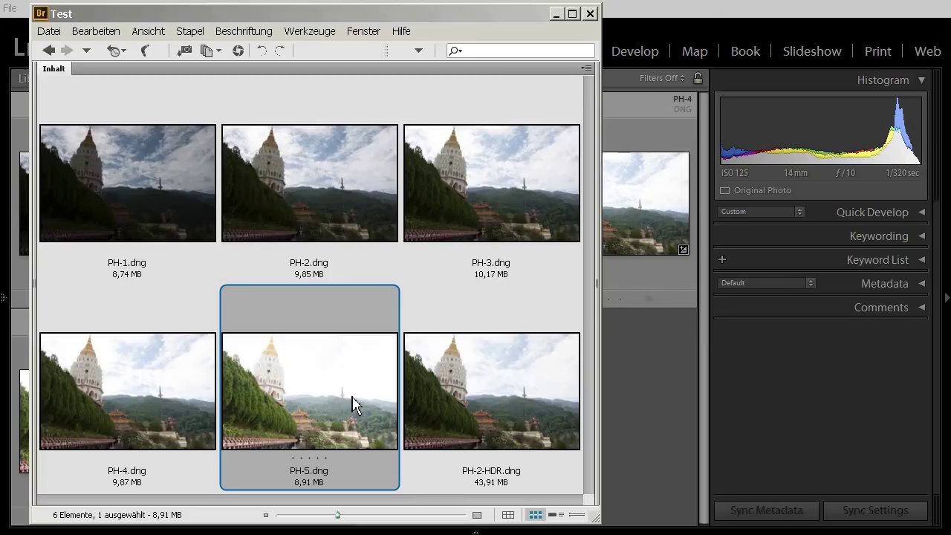
left_click(545, 379)
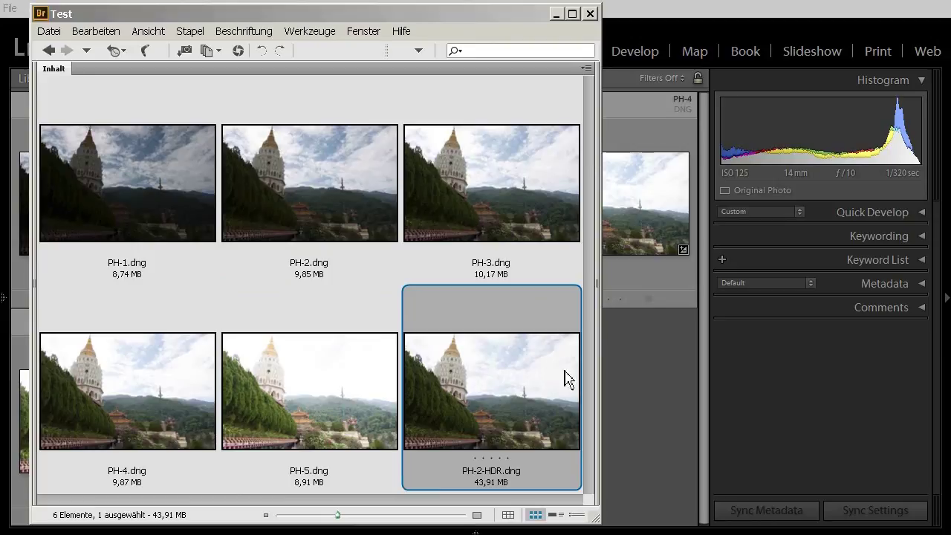
left_click(642, 378)
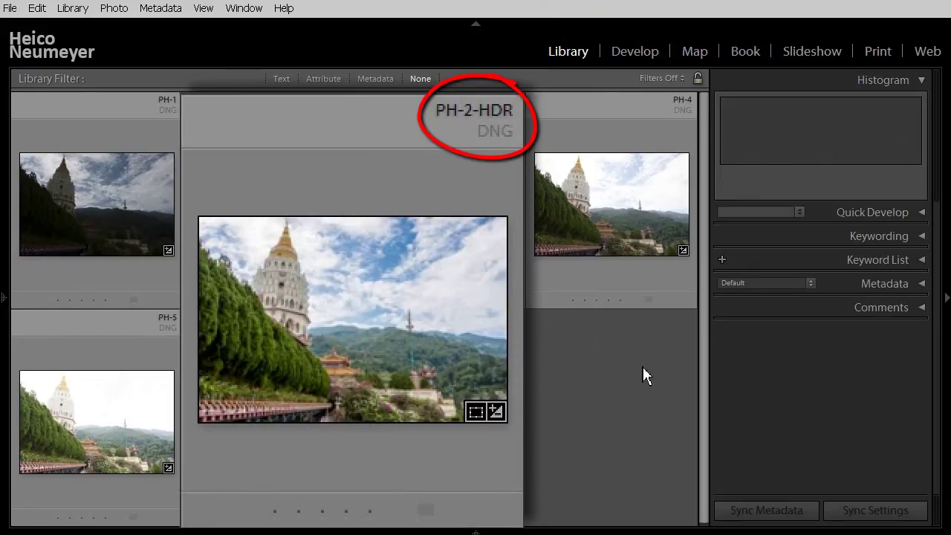
Filter the grid by Filename containing 'hdr', then set the filter back to None
left_click(282, 90)
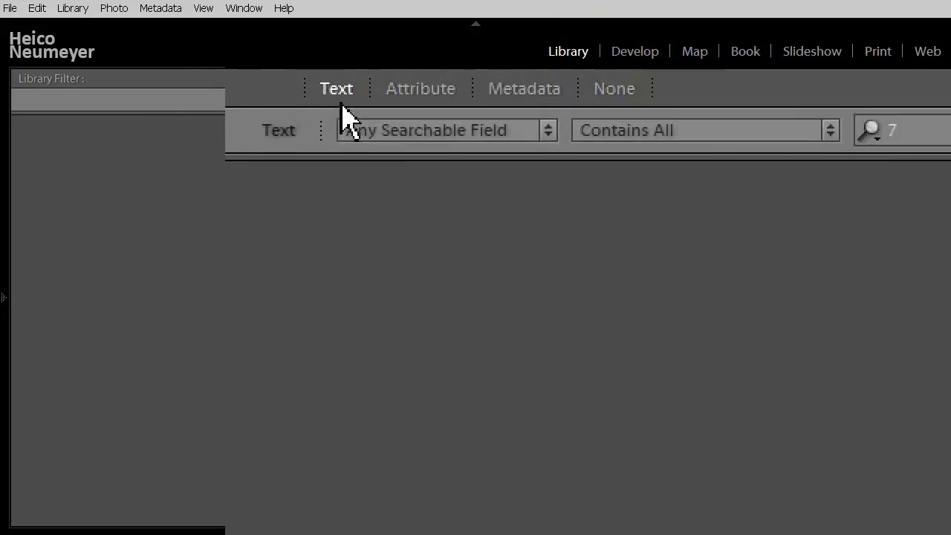
left_click(329, 99)
left_click(418, 215)
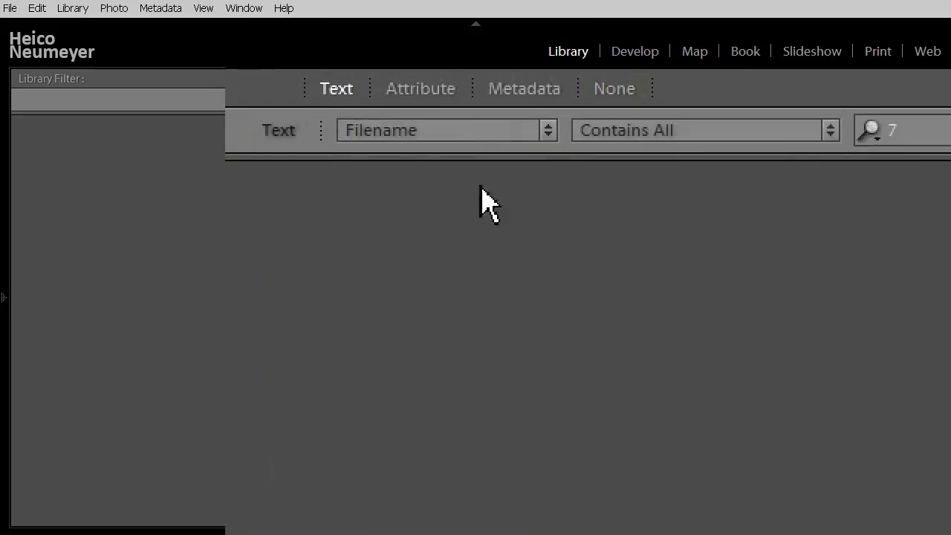
left_click(620, 137)
left_click(671, 176)
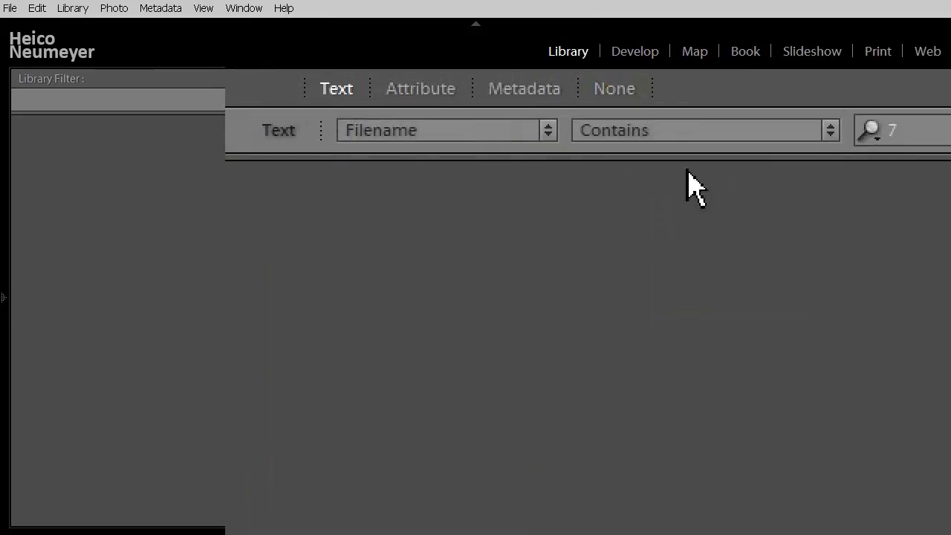
left_click(944, 130)
type("hdr")
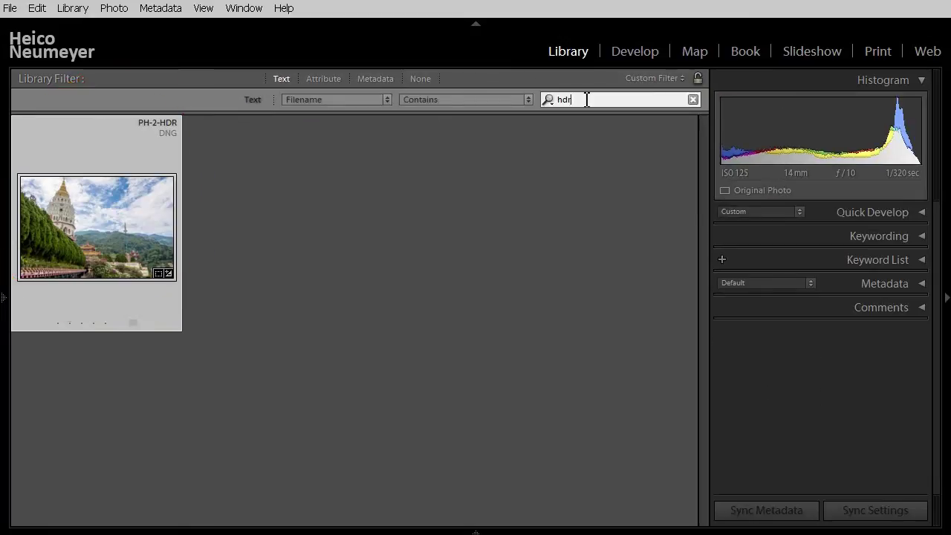
left_click(421, 83)
key("j")
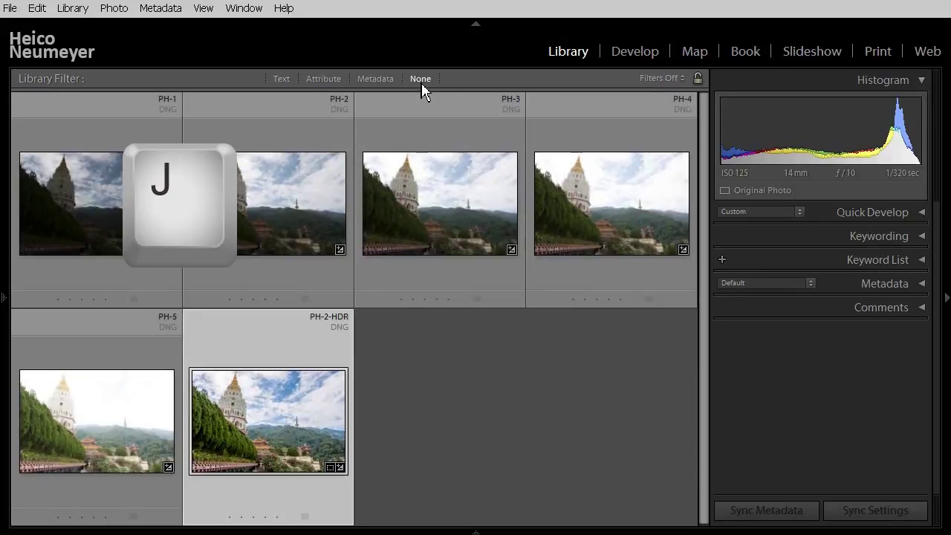
key("j")
key("j")
key("j")
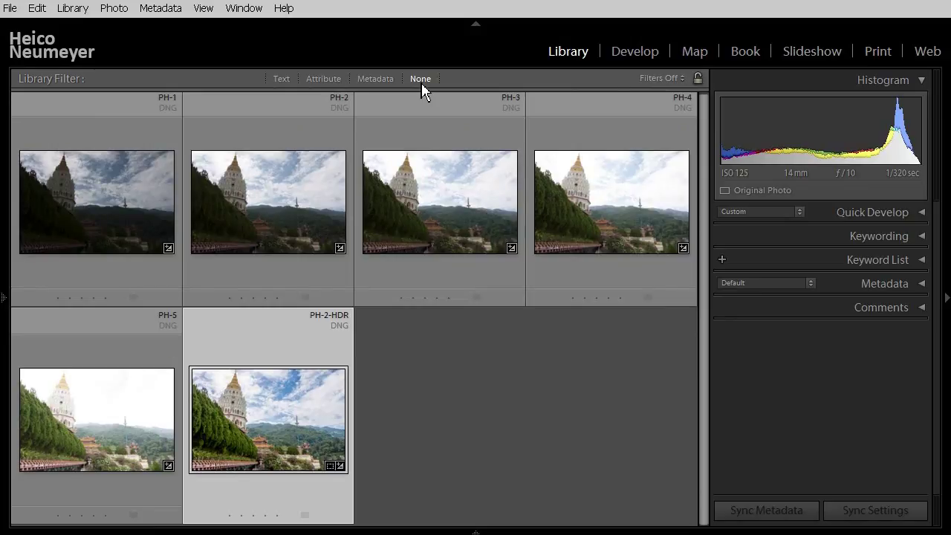
key("shift")
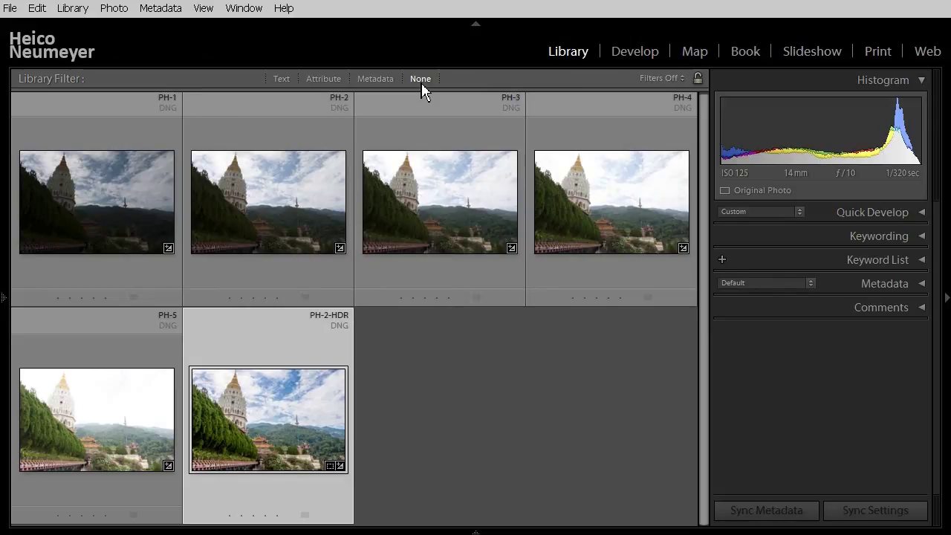